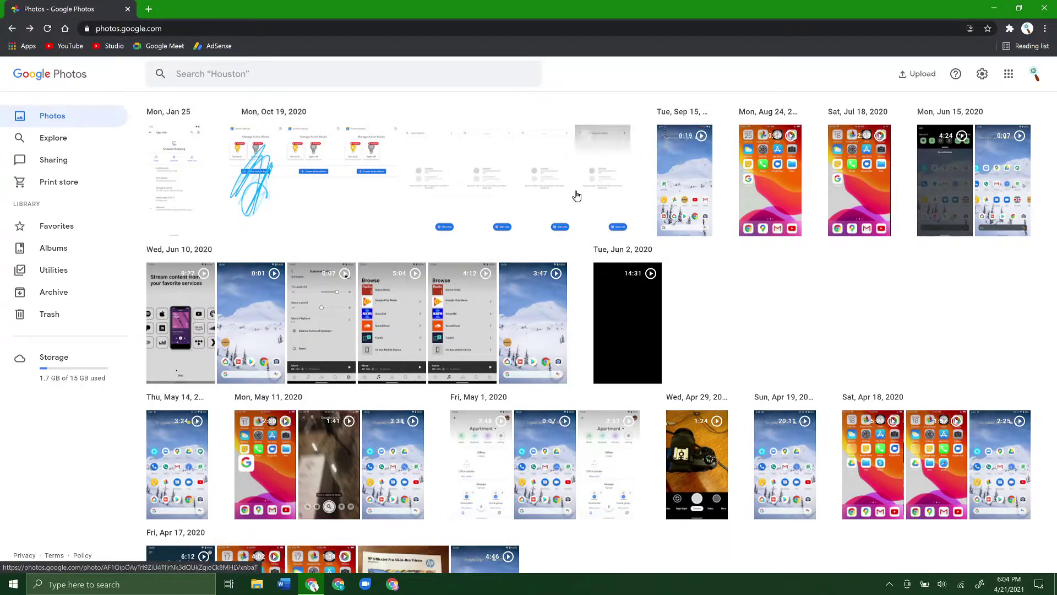
Step: Select the Jan 25 photo, all seven Oct 19, 2020 photos, and the Apr 17 printer photo
click(159, 139)
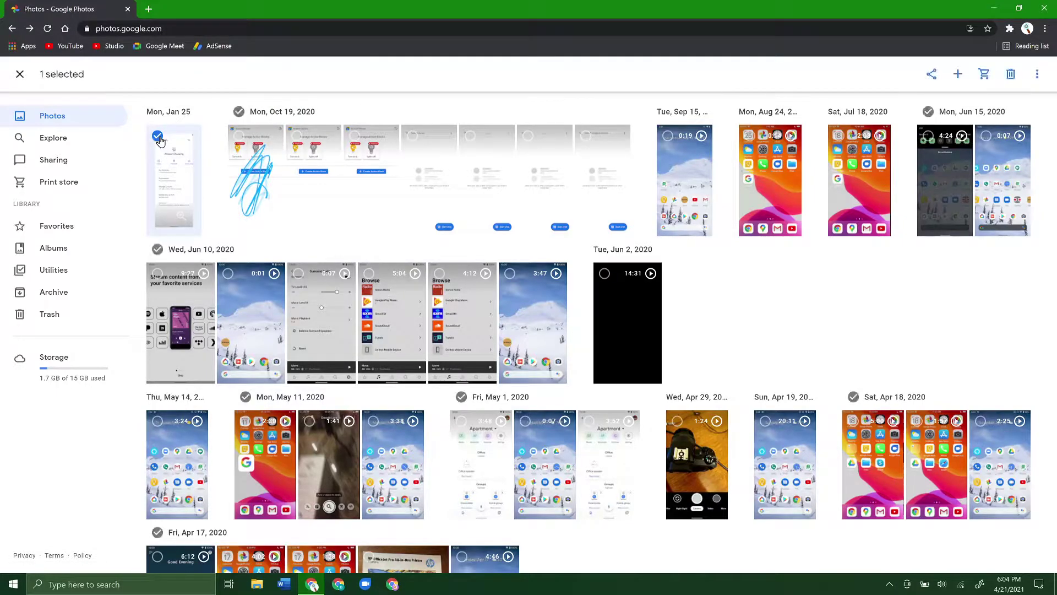
click(238, 113)
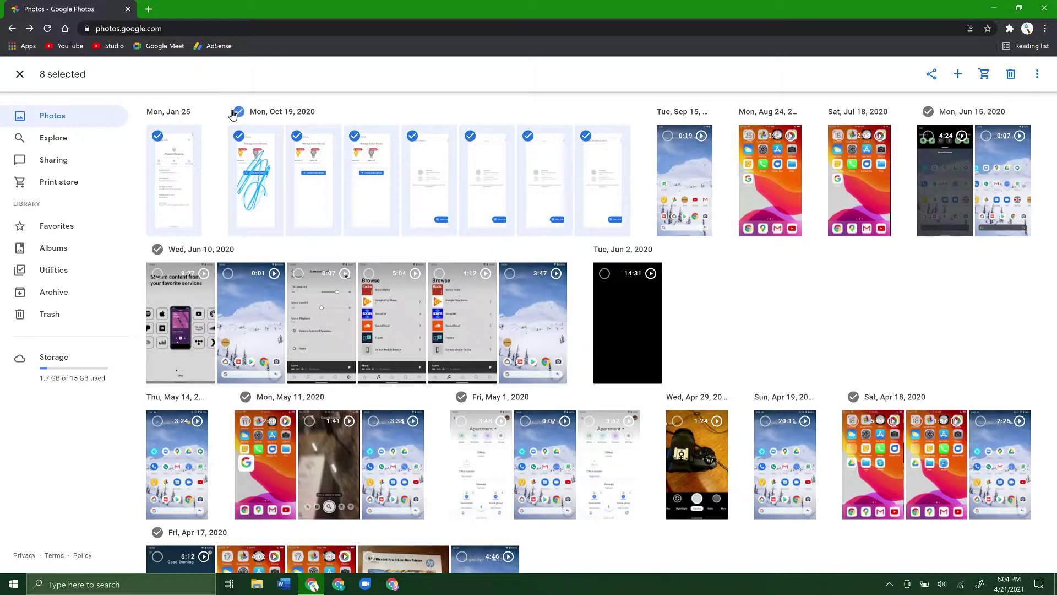
click(368, 556)
scroll(774, 357, down, 1)
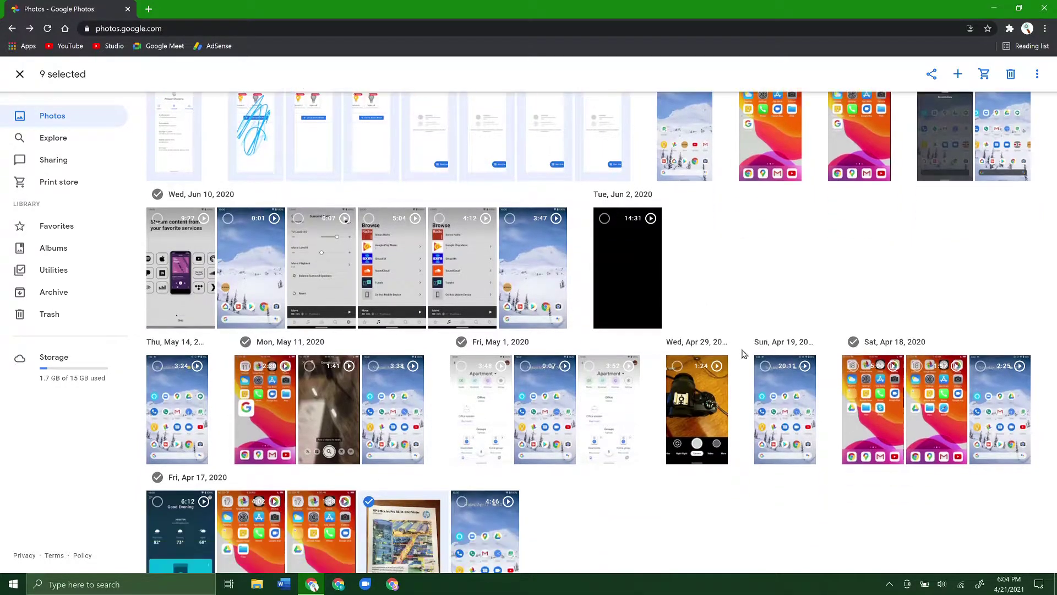
scroll(647, 374, up, 1)
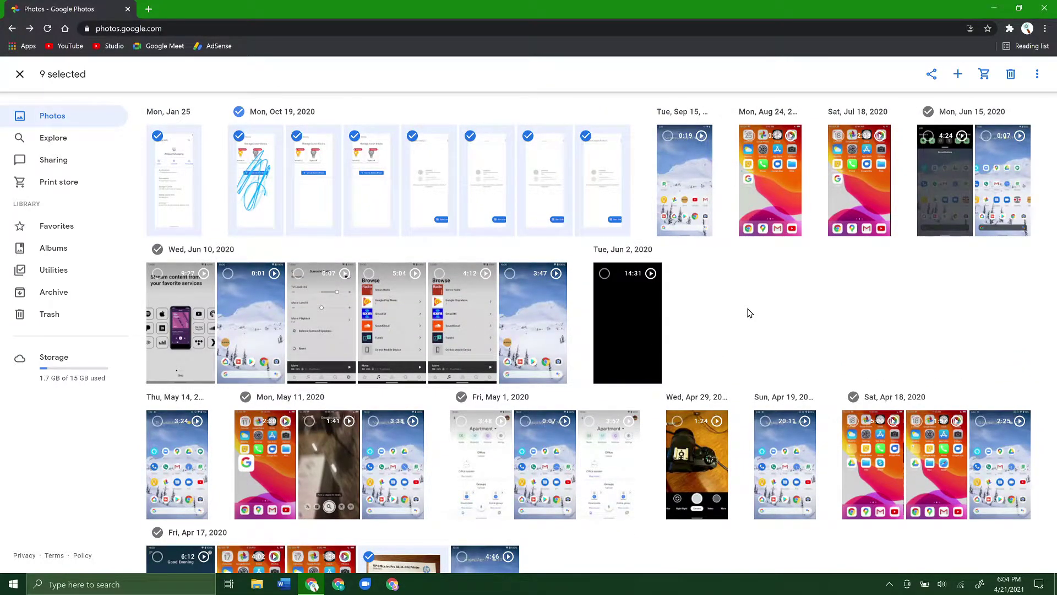
Step: Put the nine selected photos into a new album, spanning Apr 17, 2020–Jan 25, 2021
click(958, 75)
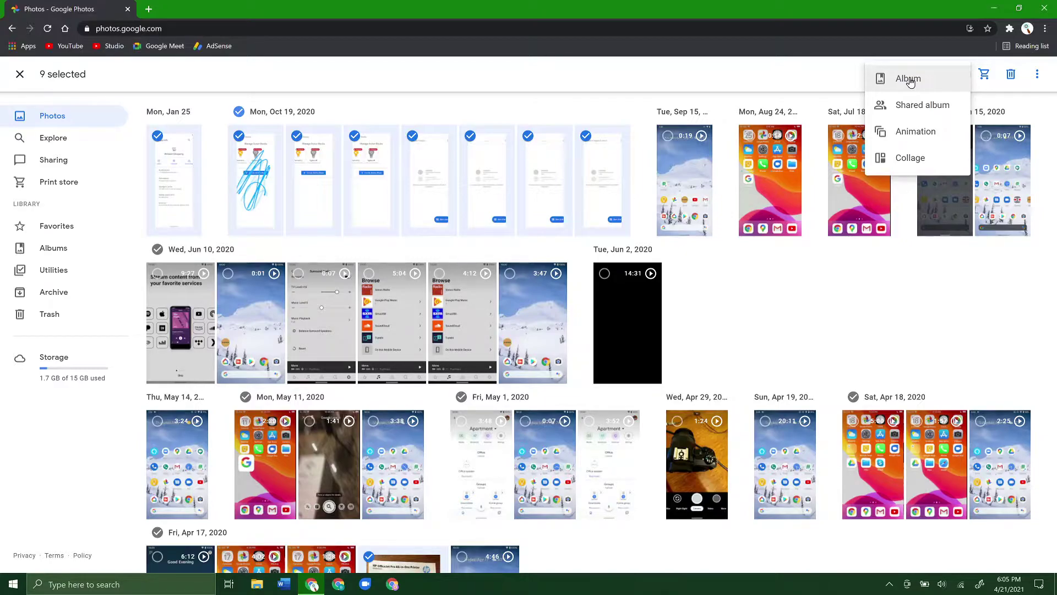
click(909, 78)
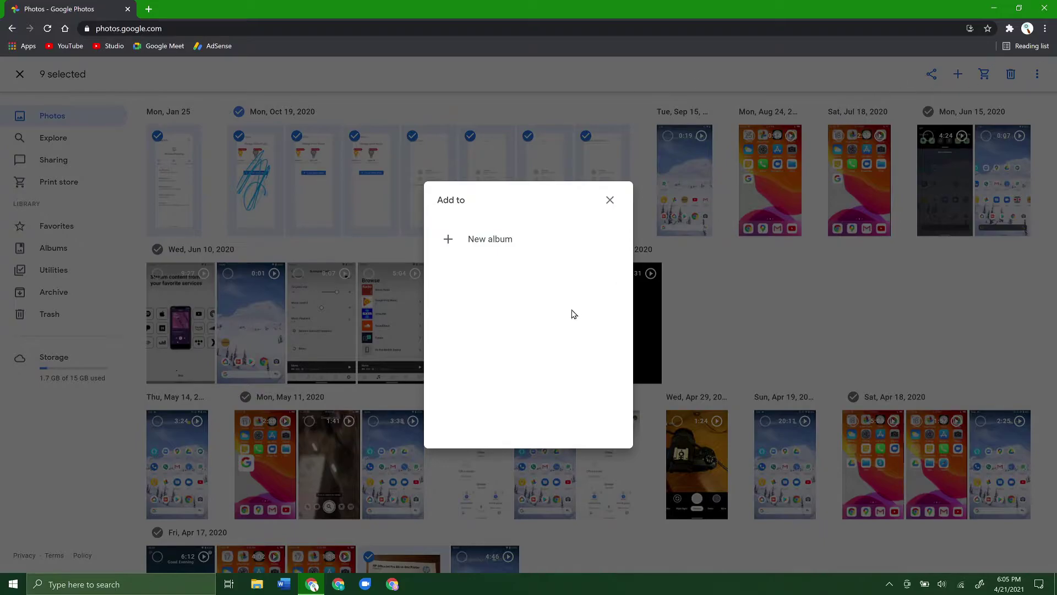
click(477, 242)
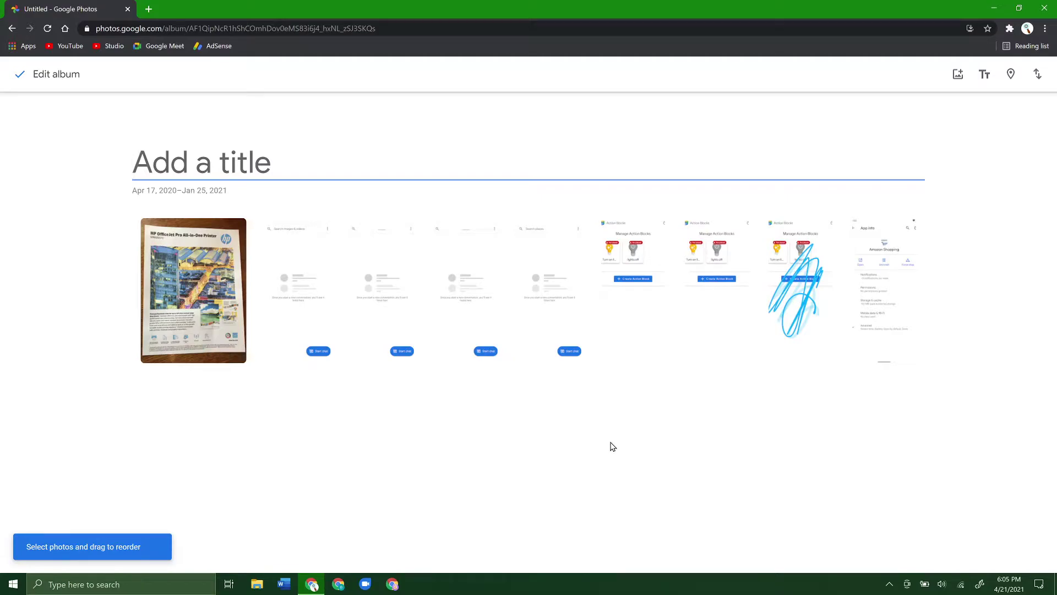
Step: Title the new album 'Test' and save it
text(Tes)
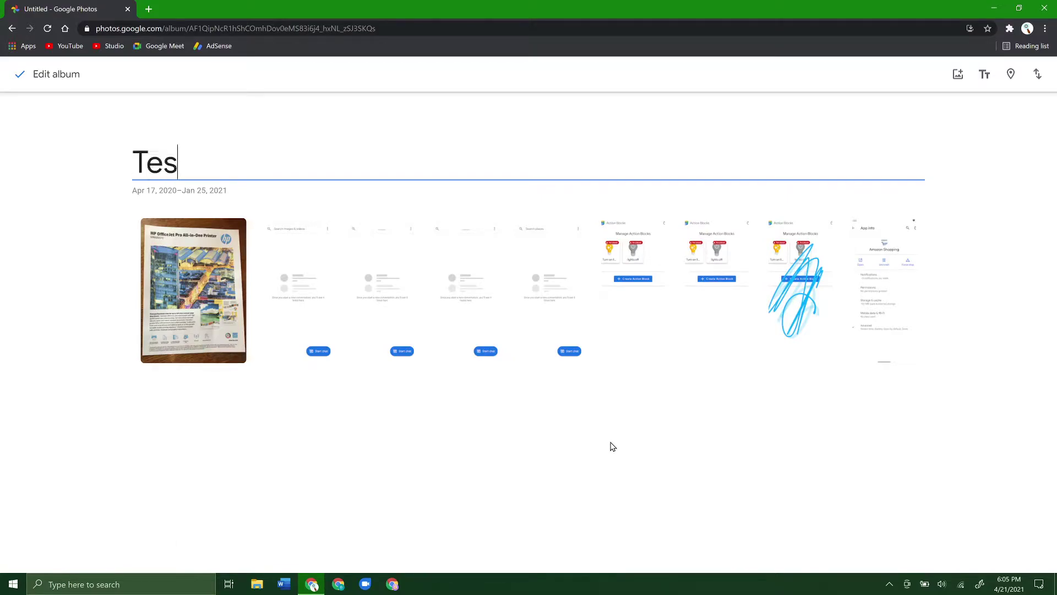
text(t)
click(366, 453)
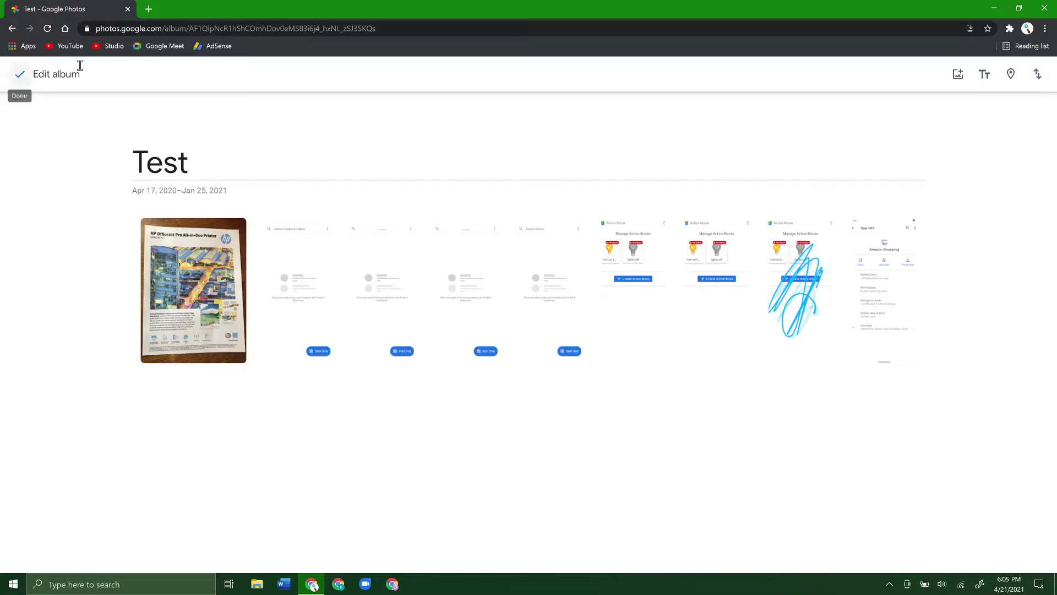
click(20, 79)
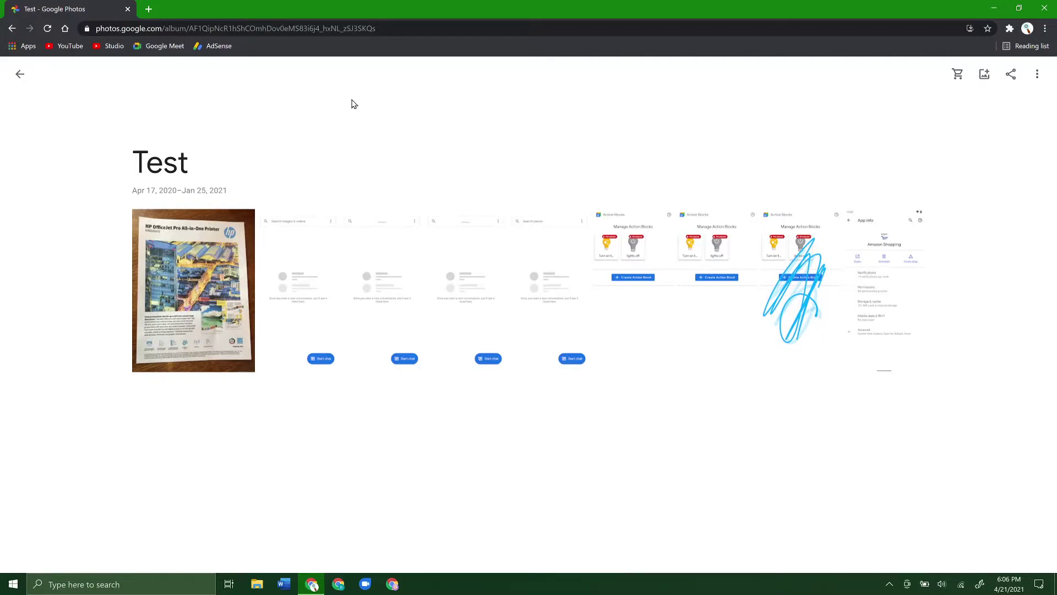
click(17, 76)
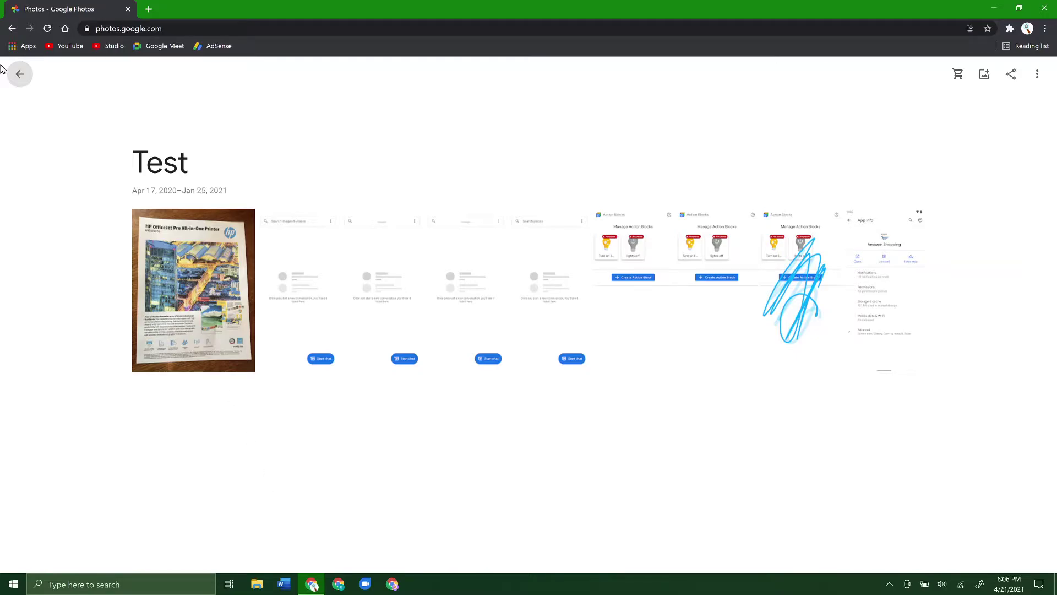
click(19, 71)
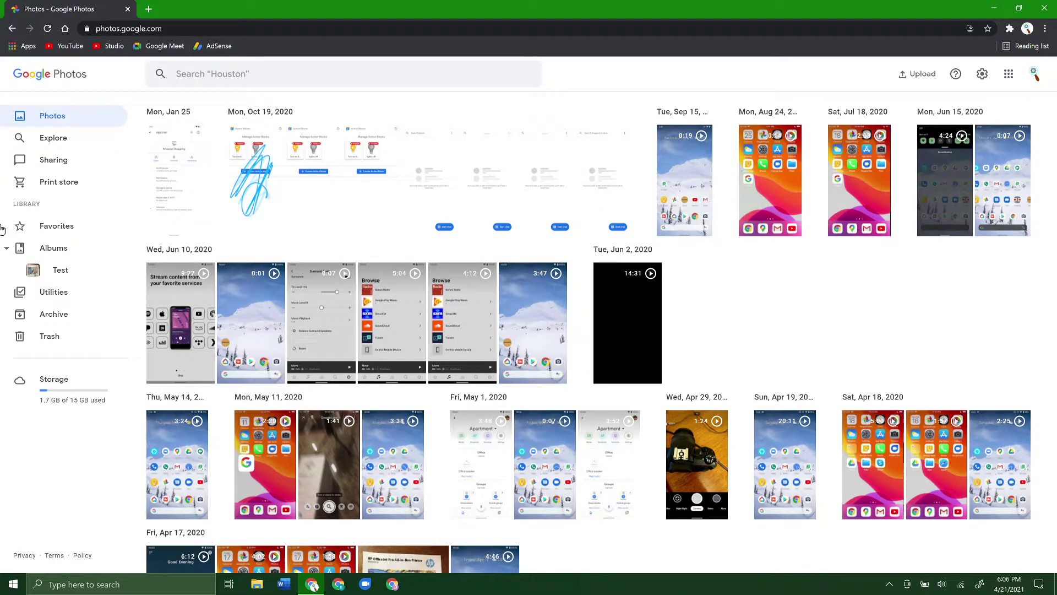
click(70, 258)
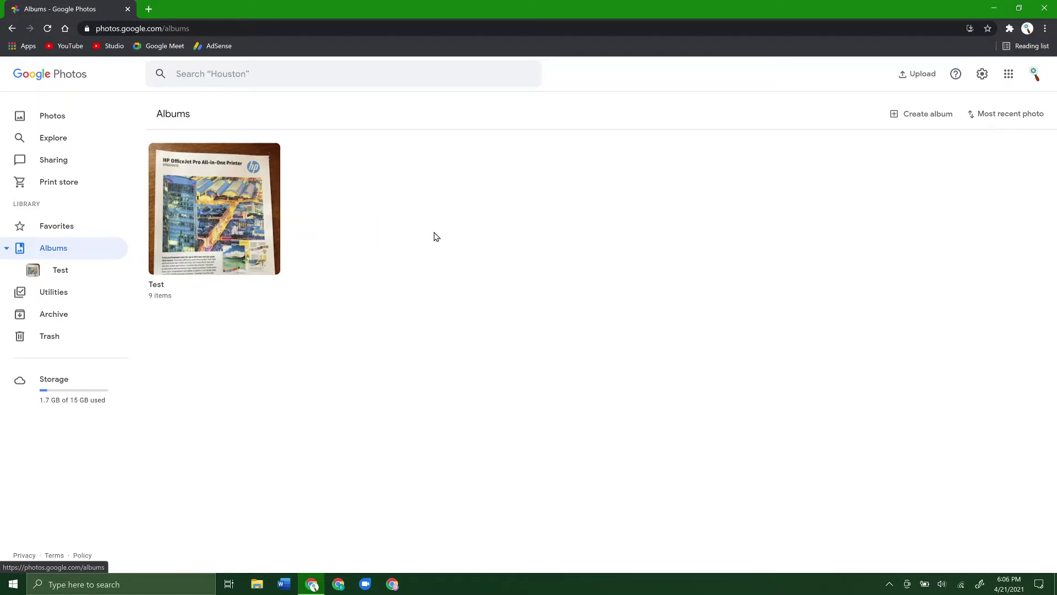
click(208, 204)
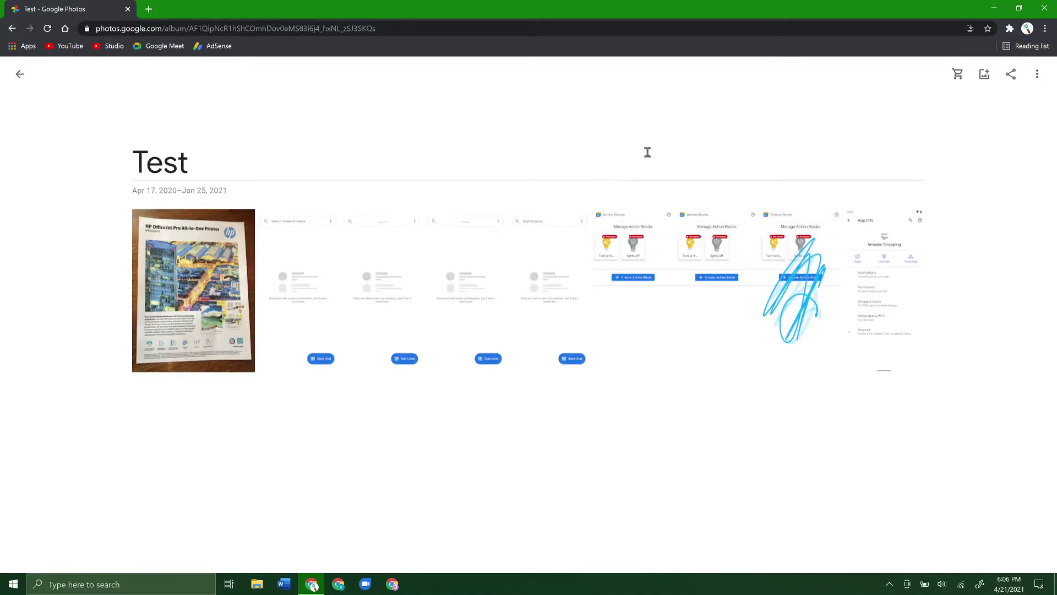
Step: Pause the slideshow, step back and forward a slide, exit it, and return to the Test album grid
click(1037, 76)
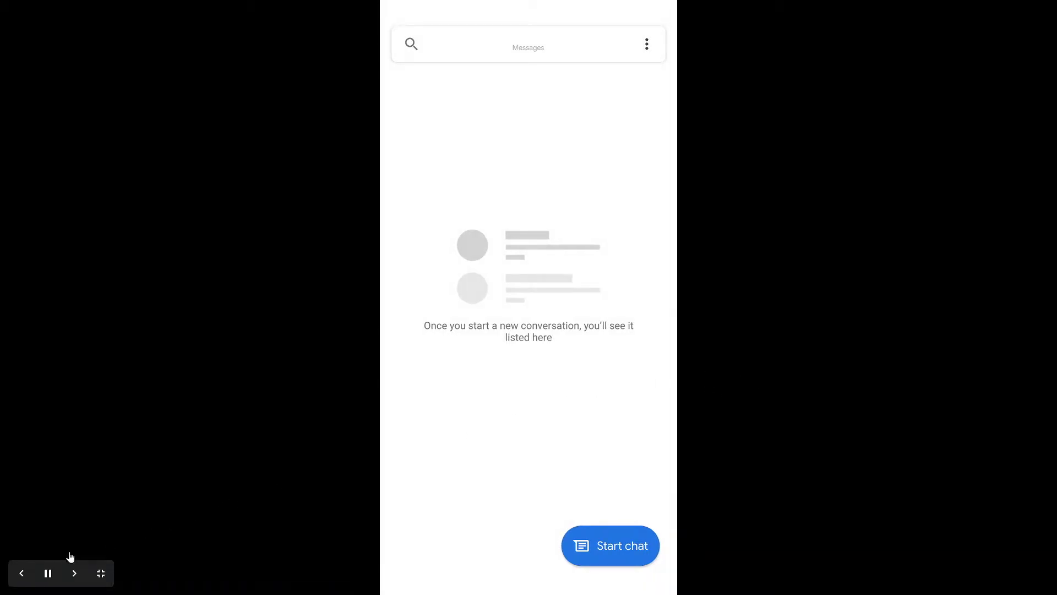
click(48, 573)
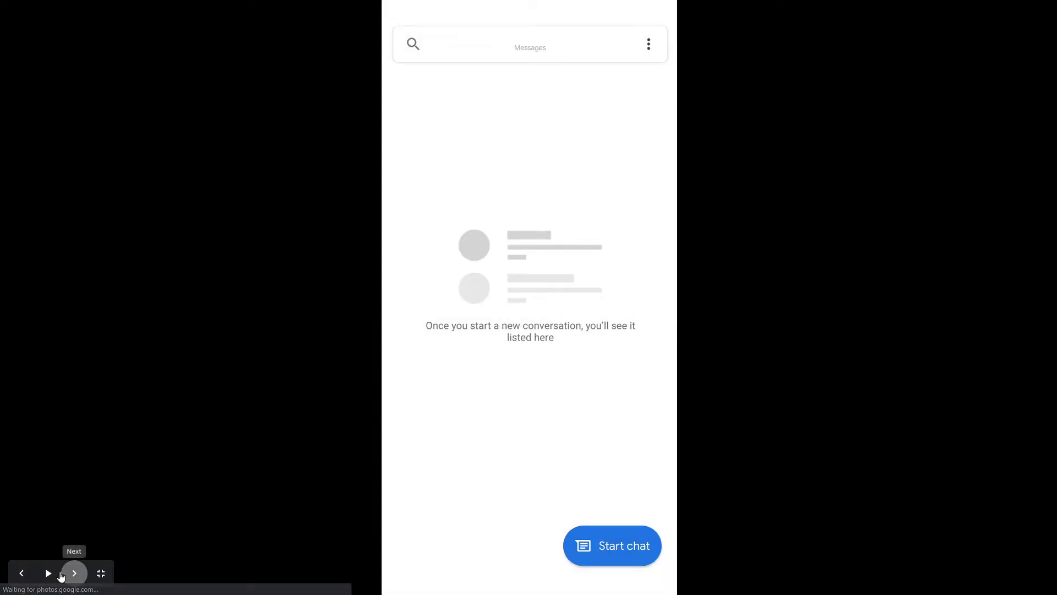
click(22, 576)
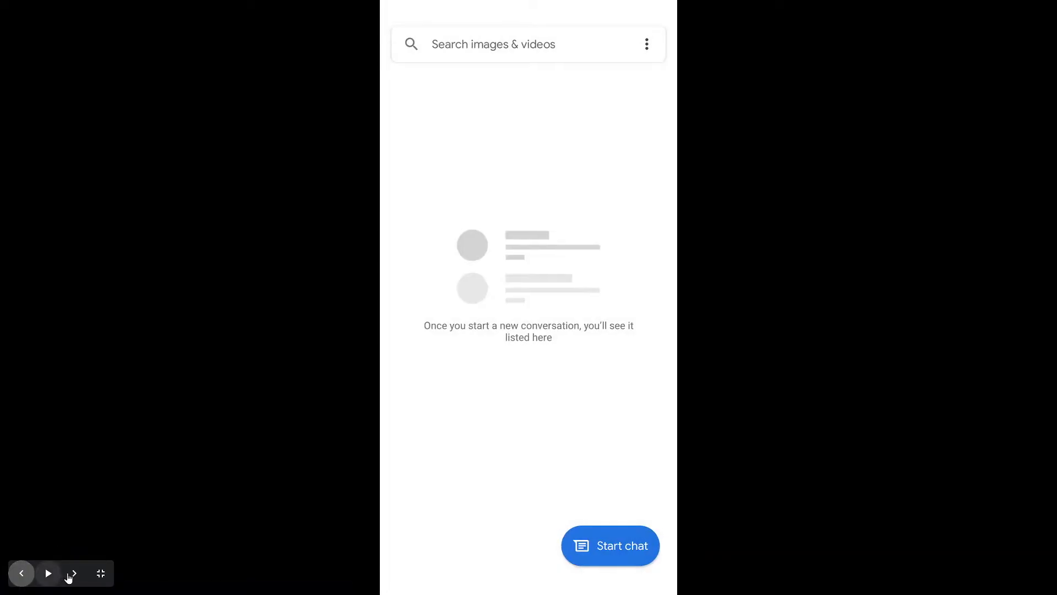
click(74, 573)
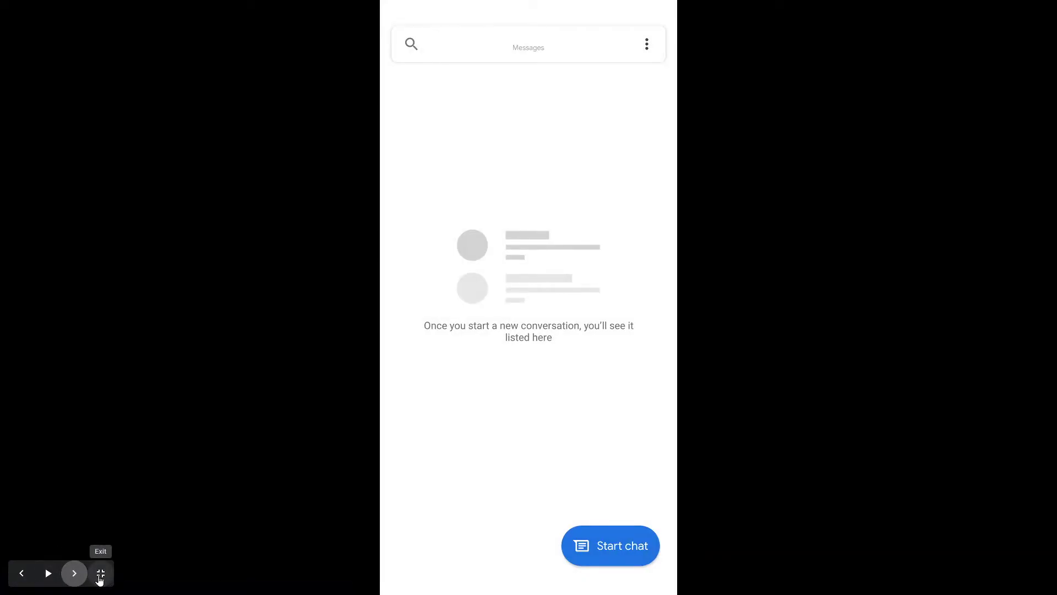
click(102, 579)
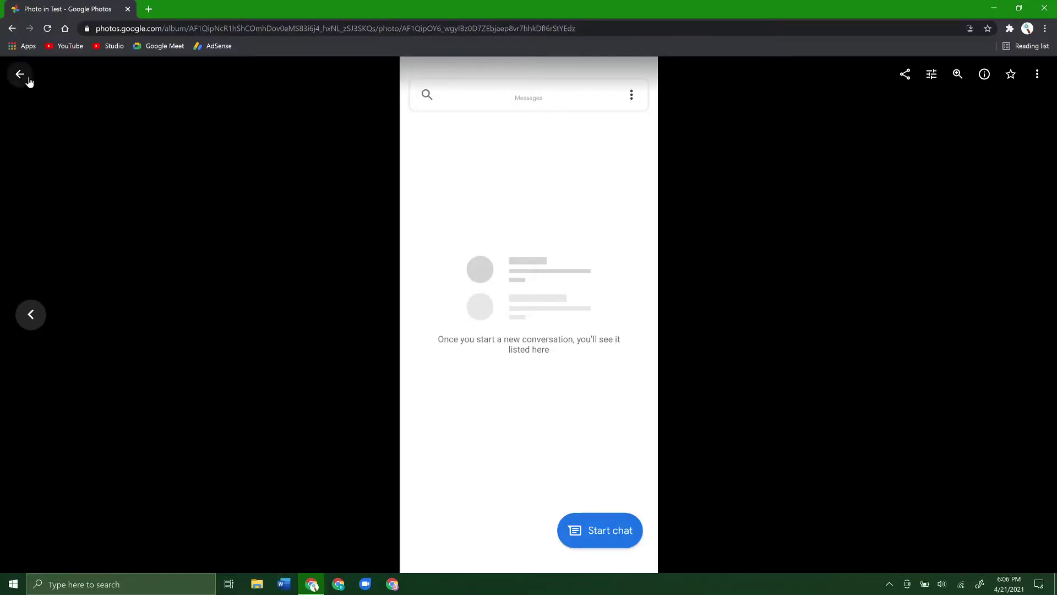
click(25, 80)
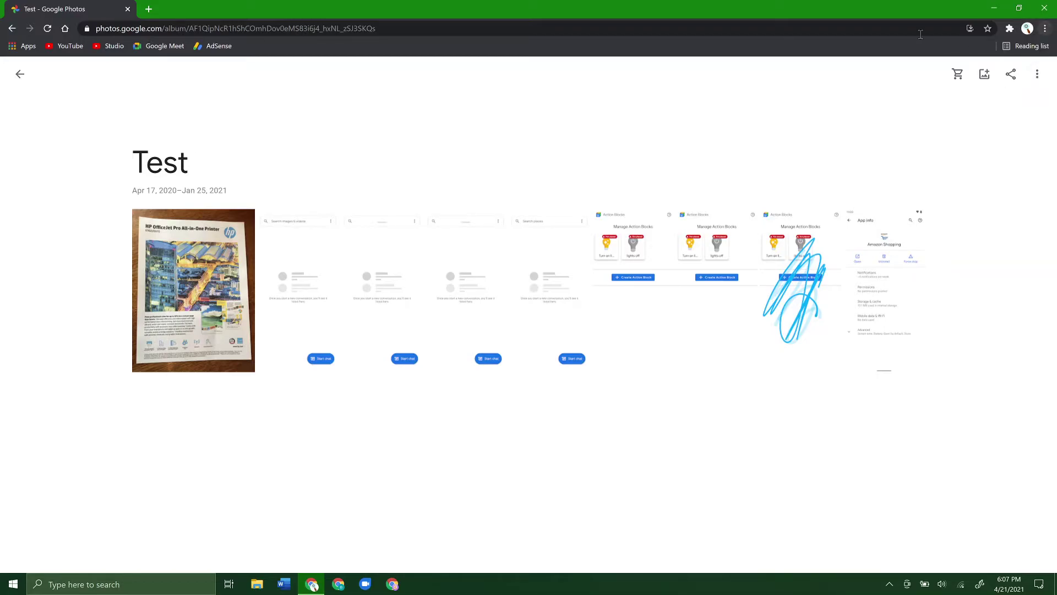
Step: Bring up Chrome's Cast tab device list from the browser menu
click(1046, 30)
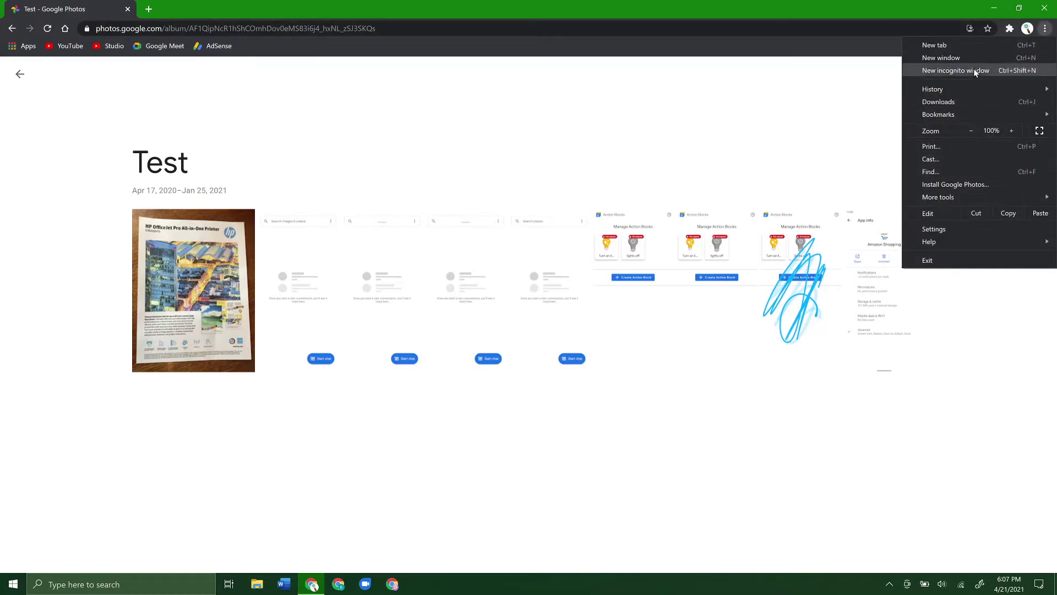
click(959, 159)
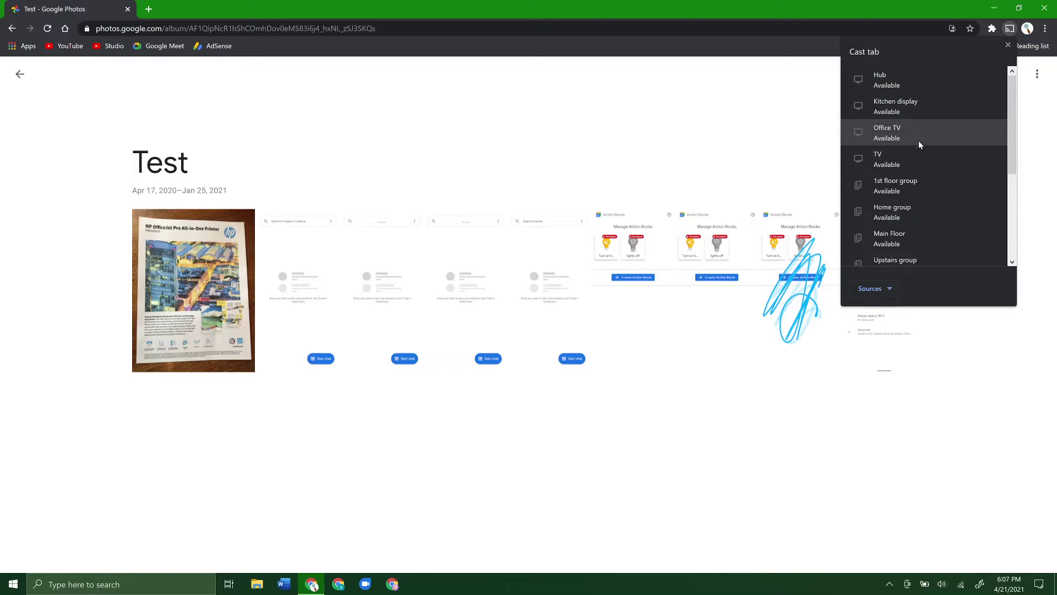
Step: Cast the tab to Kitchen display, open a blank new tab, and return to the Test album tab
click(926, 109)
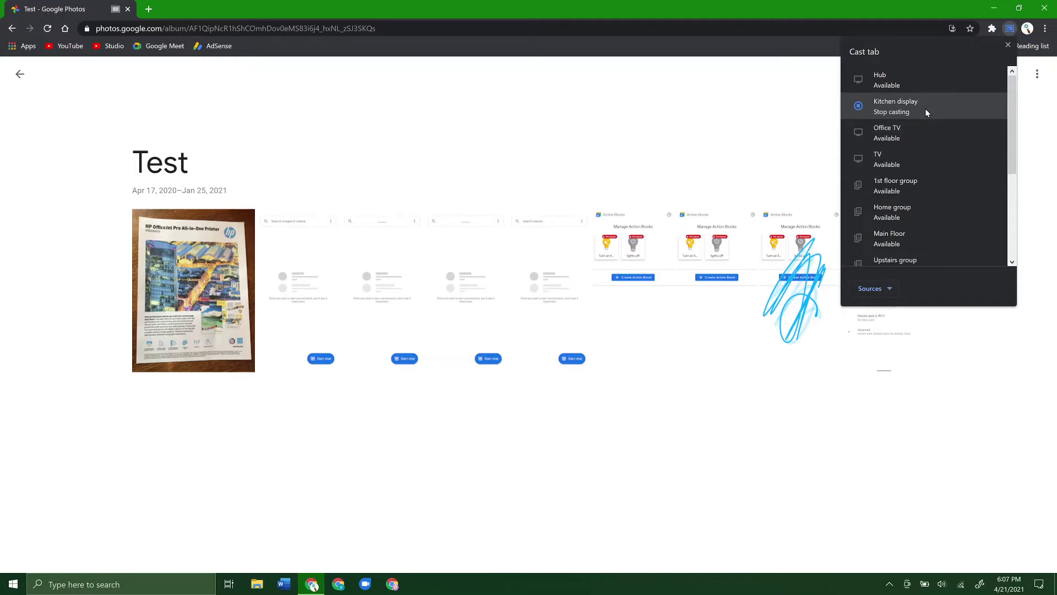
click(728, 135)
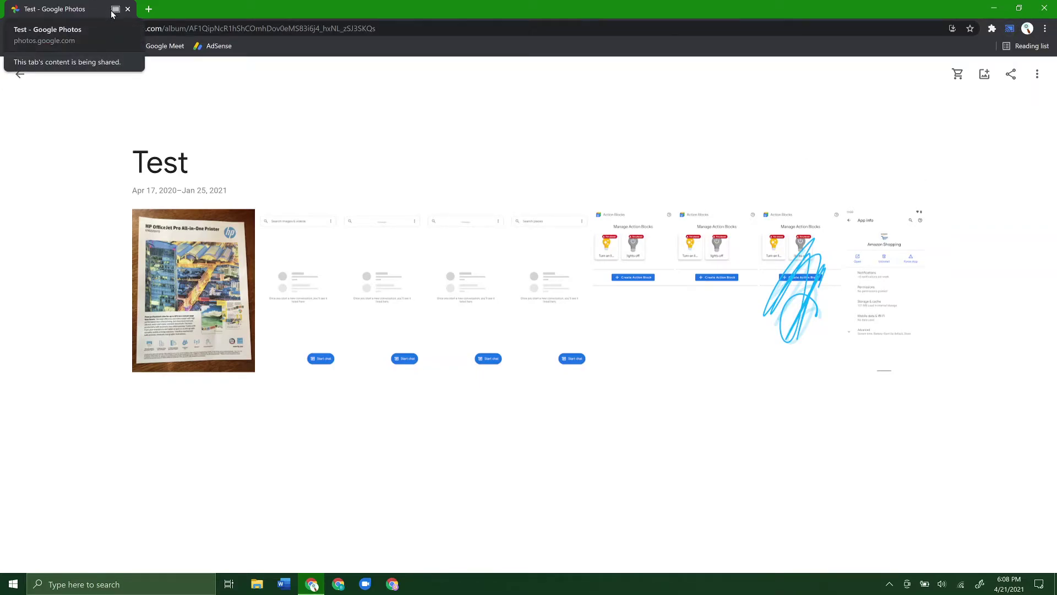
click(148, 9)
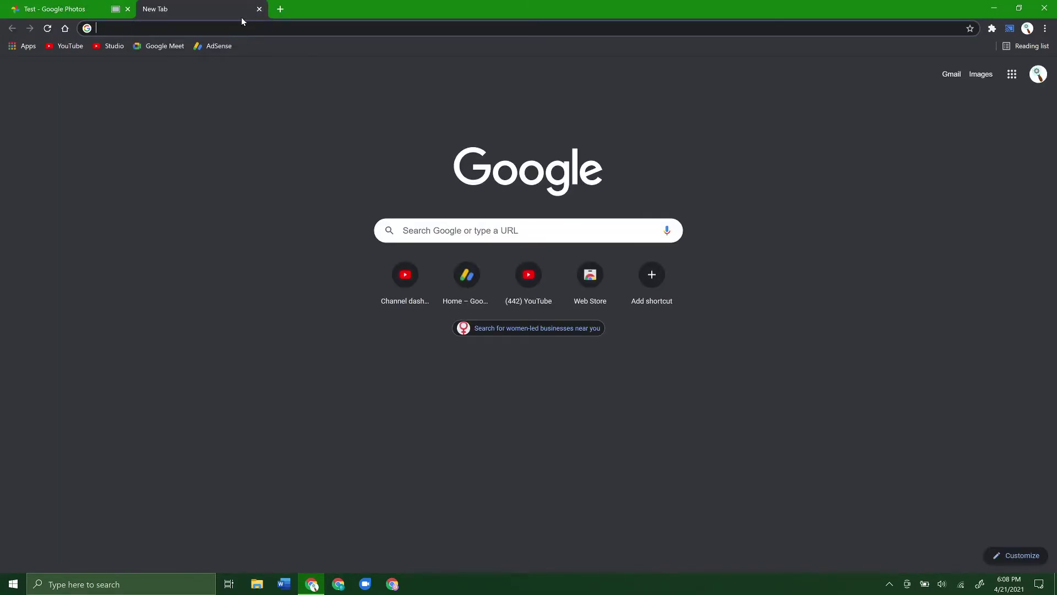
click(107, 9)
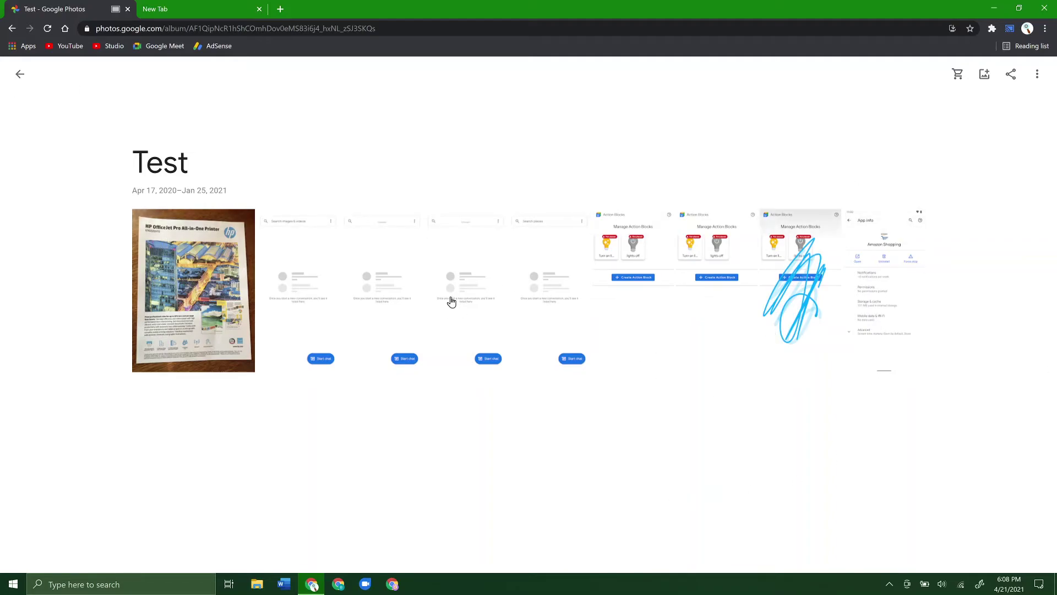
Step: Start a slideshow of the Test album from its More options menu
click(1039, 75)
click(879, 89)
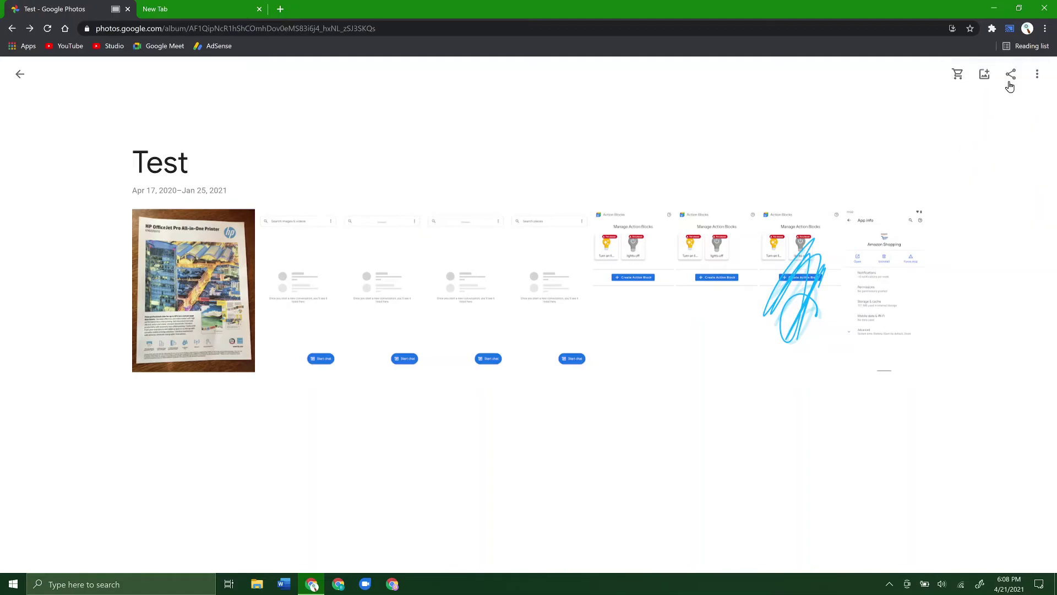
click(1037, 75)
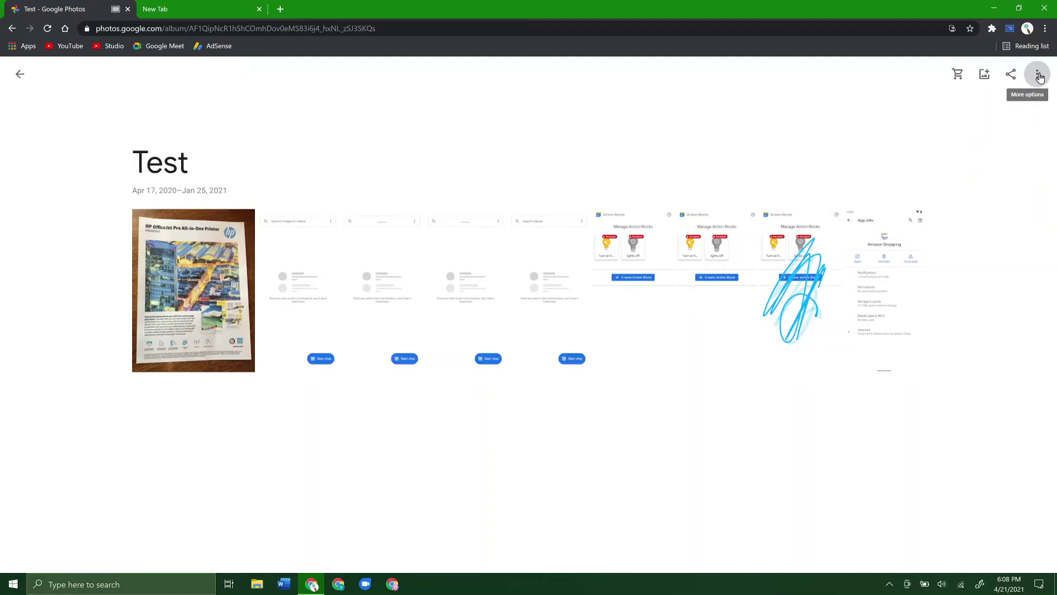
click(1010, 86)
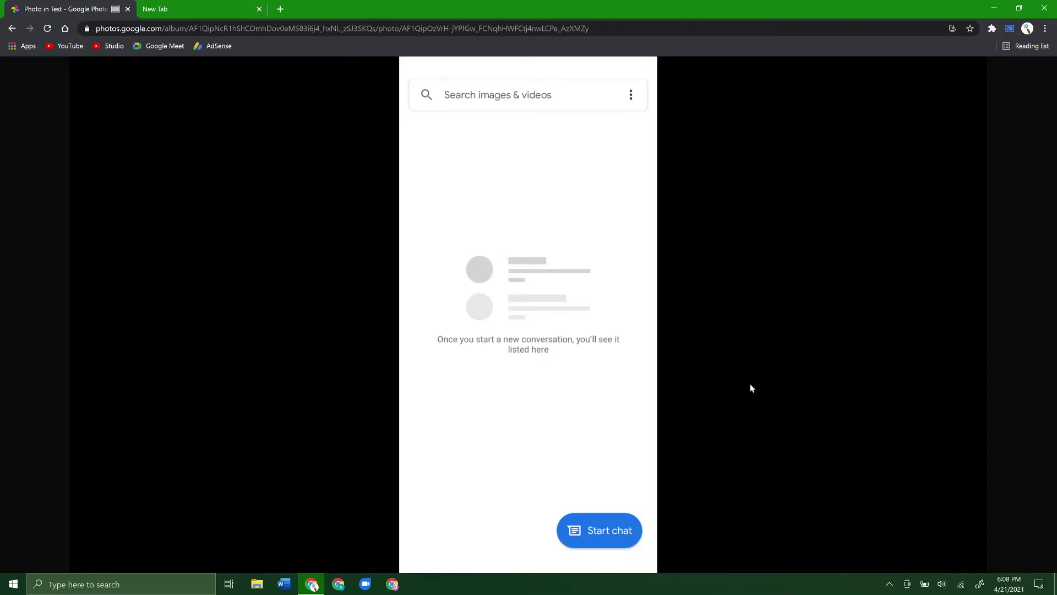
mouse_move(482, 190)
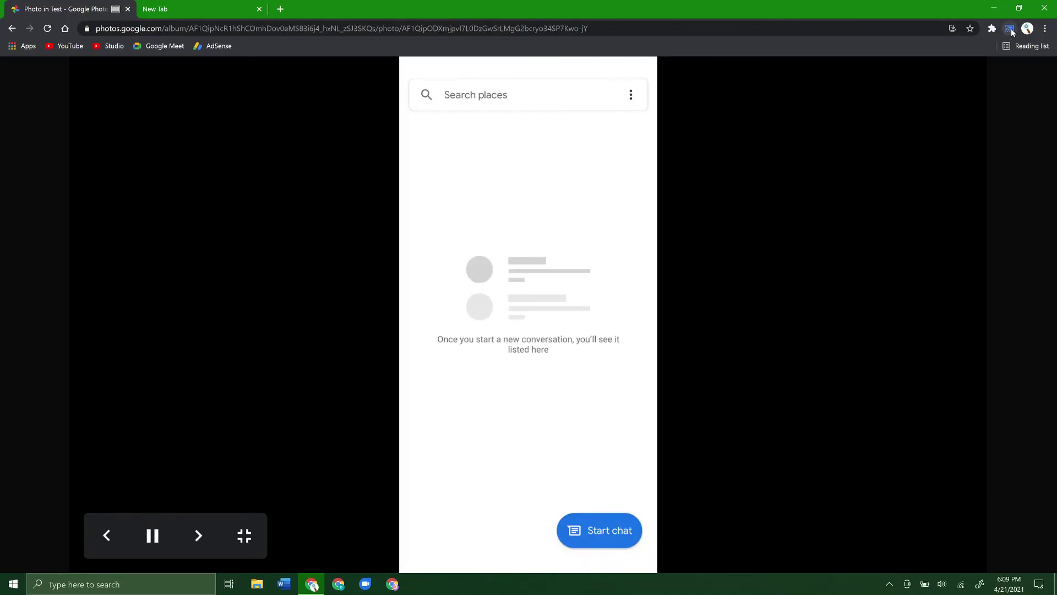
Step: Stop casting to Kitchen display, end the slideshow, and return to the Test album grid
click(1011, 28)
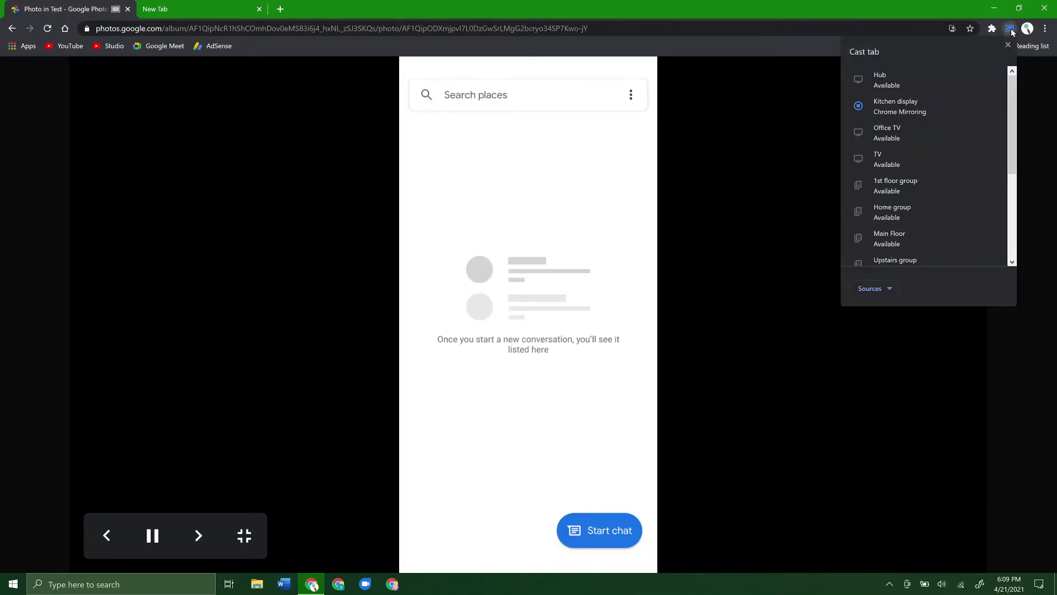
click(897, 100)
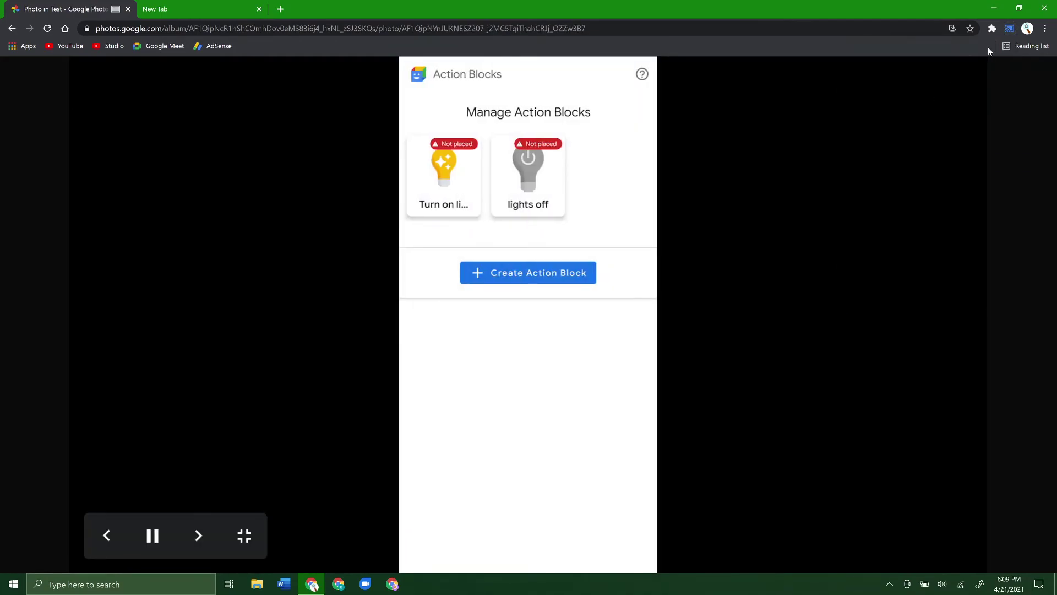
click(1013, 28)
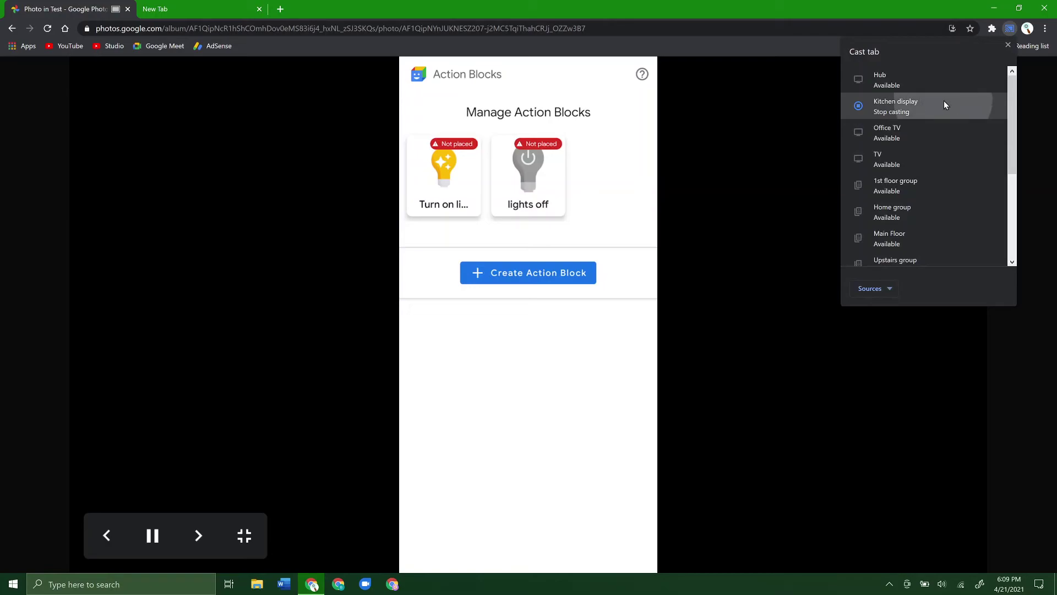
scroll(875, 213, down, 1)
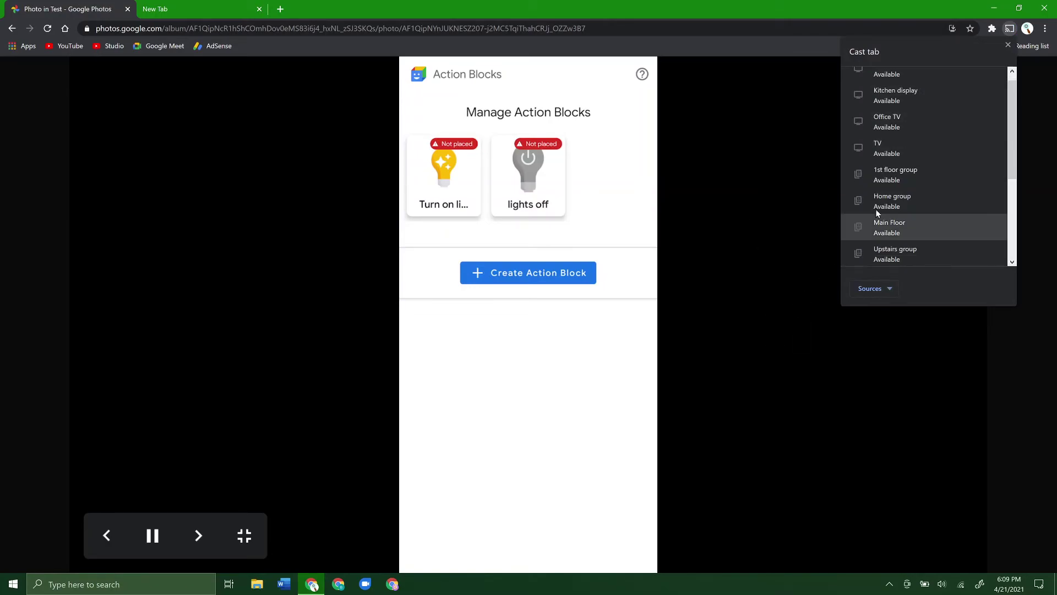
click(916, 86)
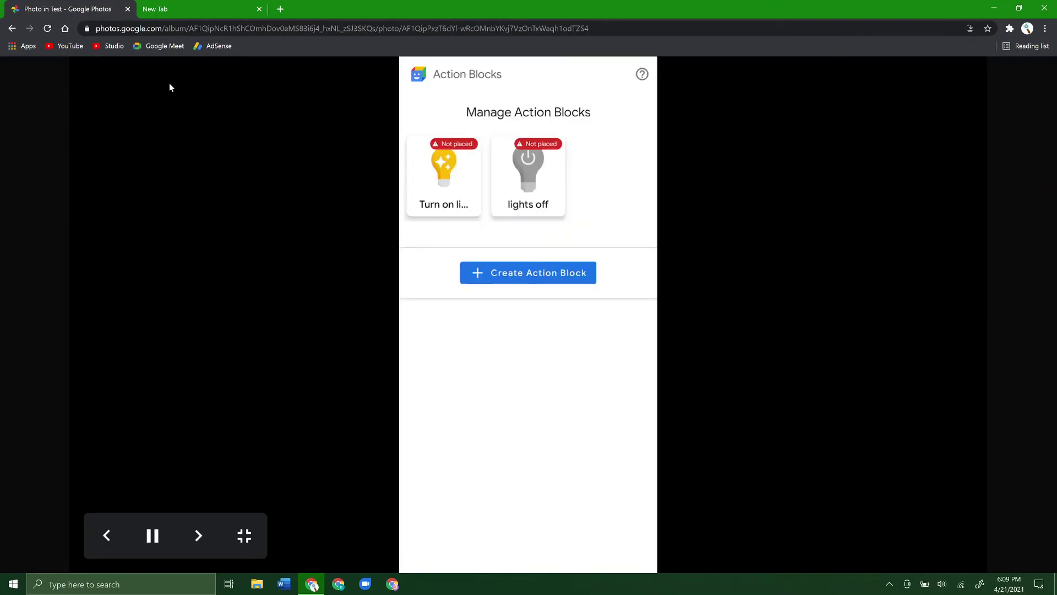
click(245, 534)
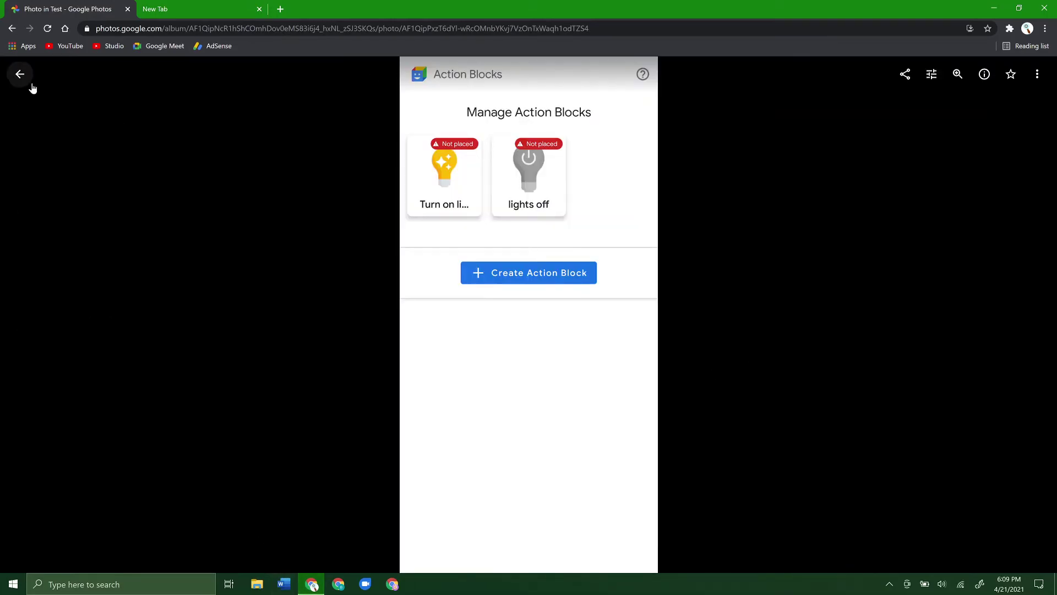
click(20, 77)
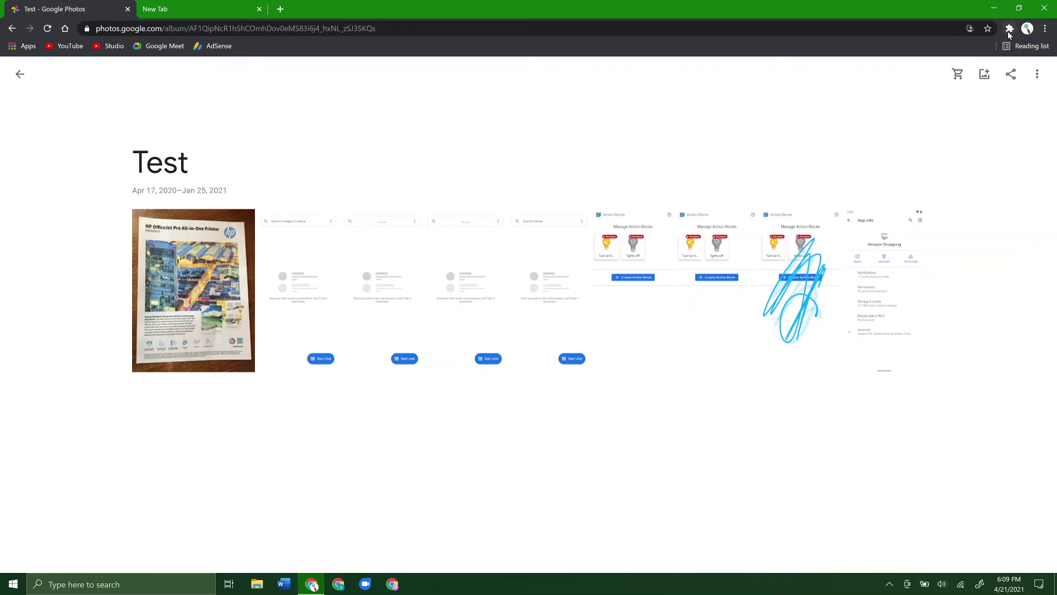